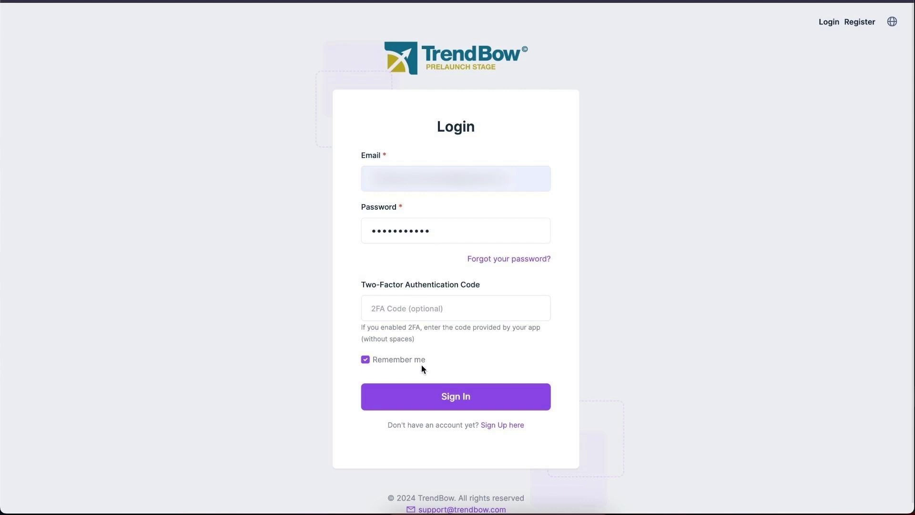
# Sign in to the TrendBow account and open the store's page for buying products.
pyautogui.click(435, 400)
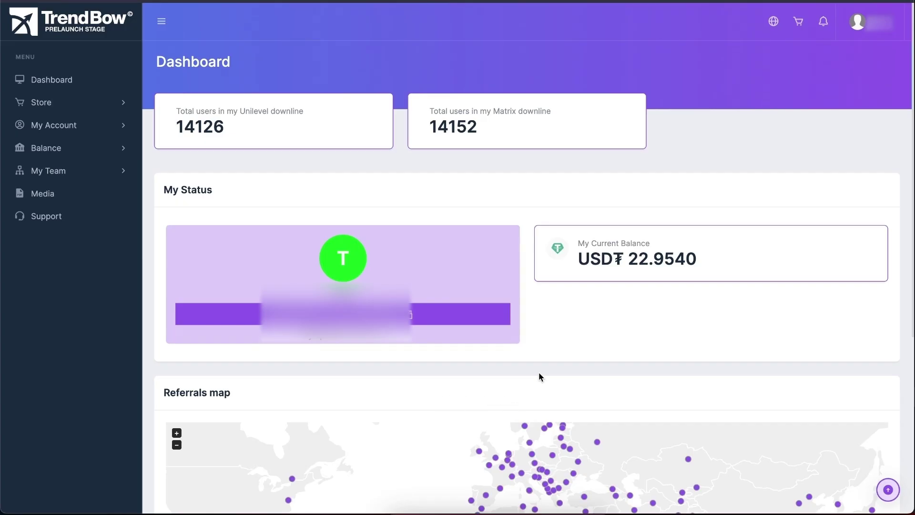
pyautogui.click(50, 104)
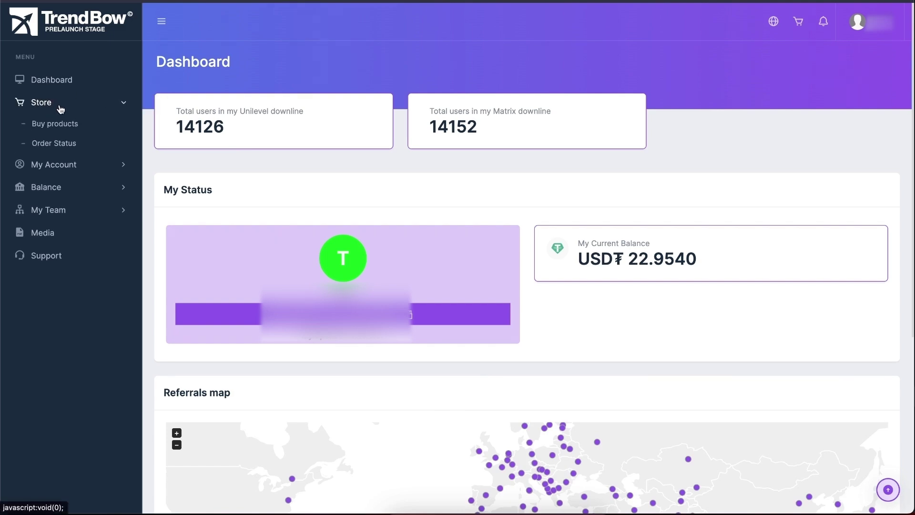
pyautogui.click(65, 130)
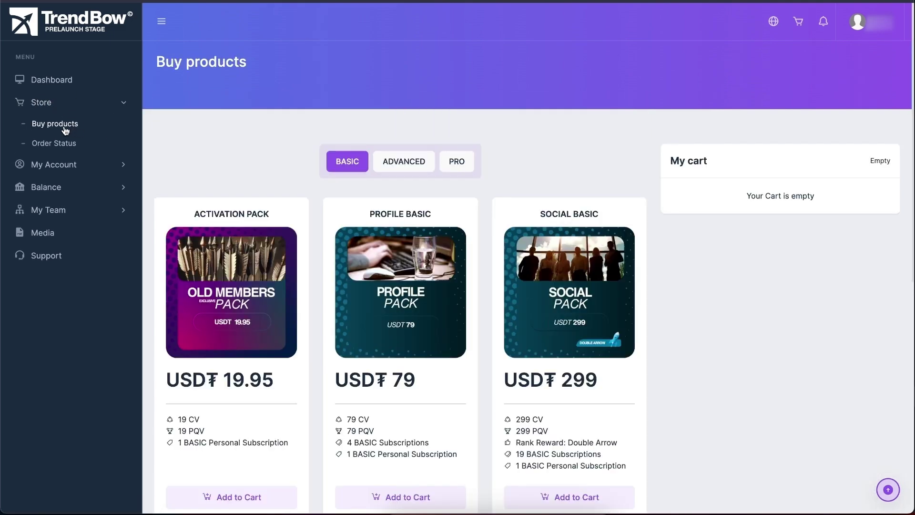
# Look through the basic packs and add the Profile BASIC pack to the cart.
pyautogui.scroll(-2, 244, 148)
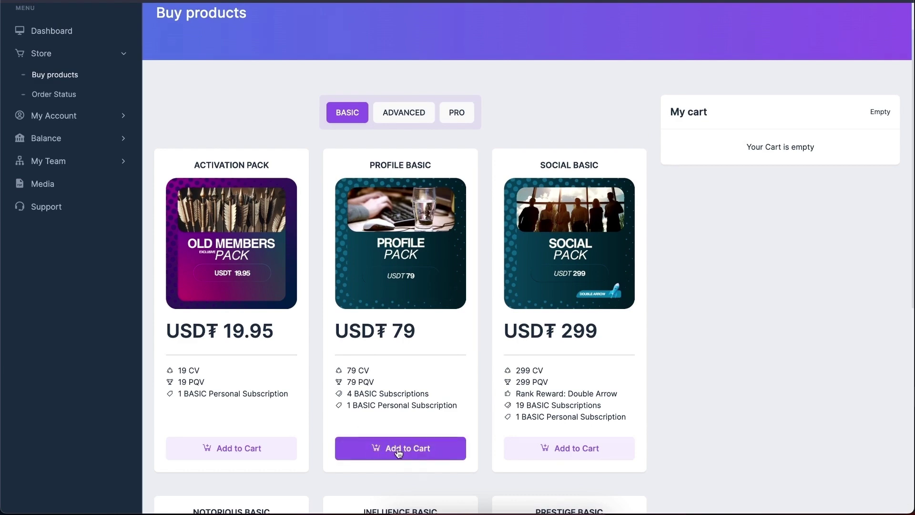
pyautogui.scroll(-8, 566, 456)
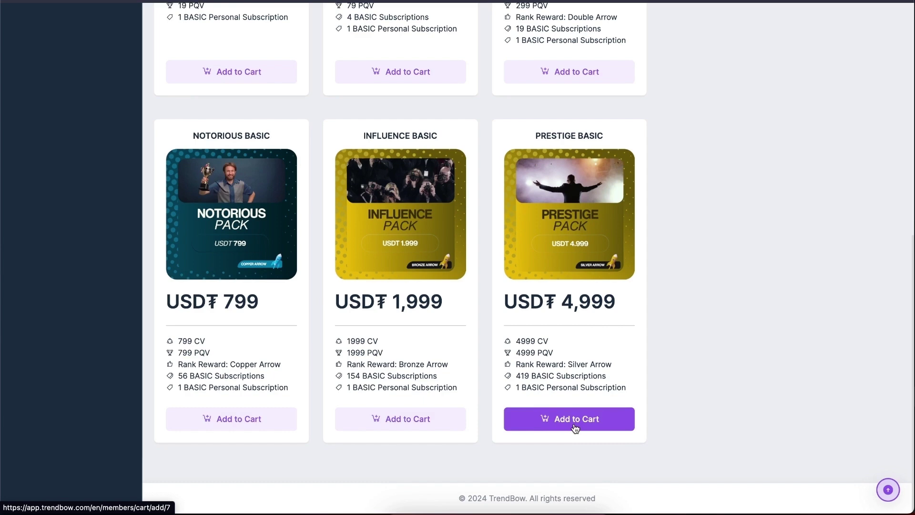
pyautogui.scroll(8, 567, 432)
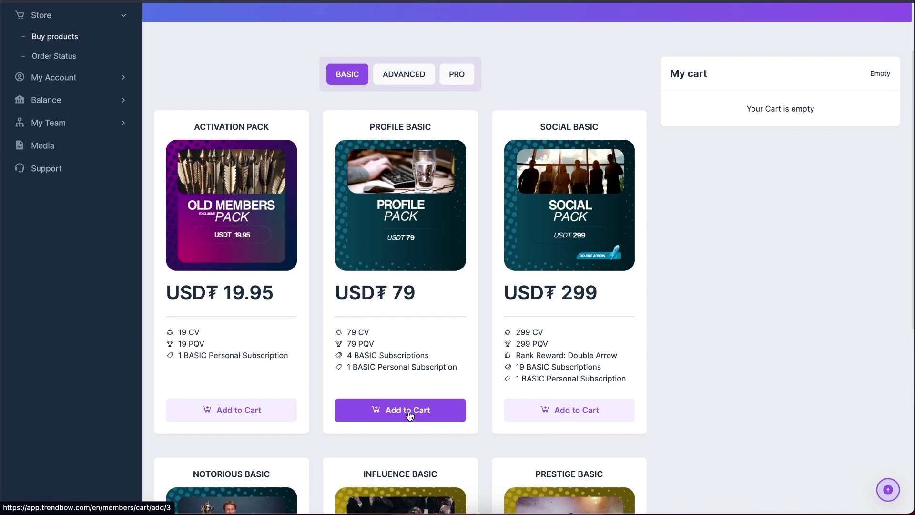
pyautogui.click(409, 415)
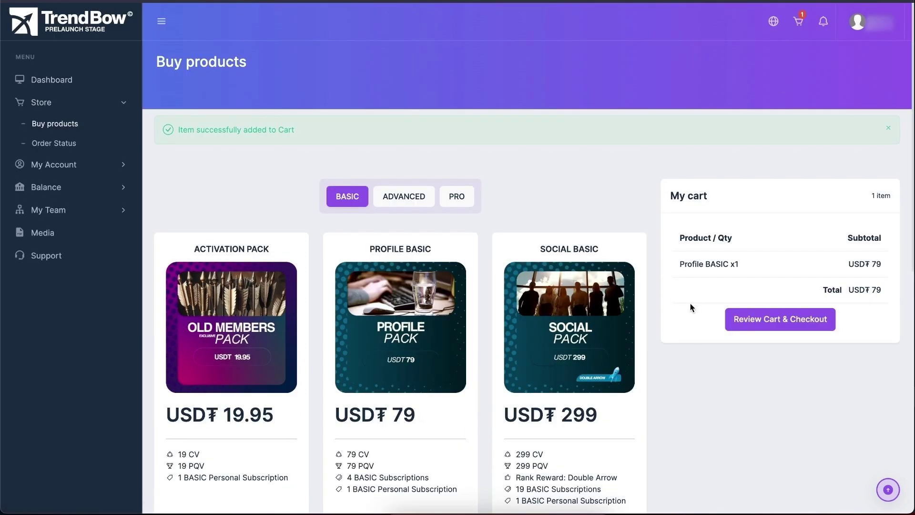
# Review the cart holding the Profile BASIC pack and proceed through checkout to the payment stage.
pyautogui.click(791, 326)
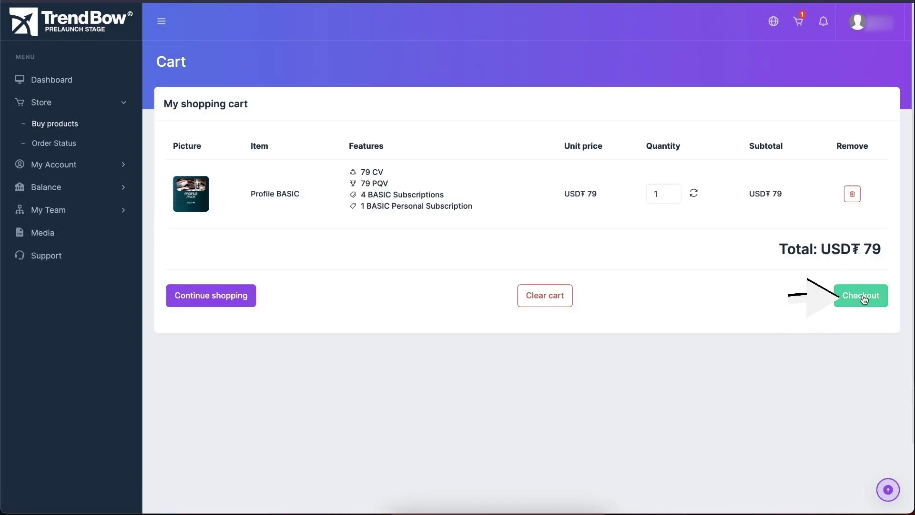
pyautogui.click(864, 298)
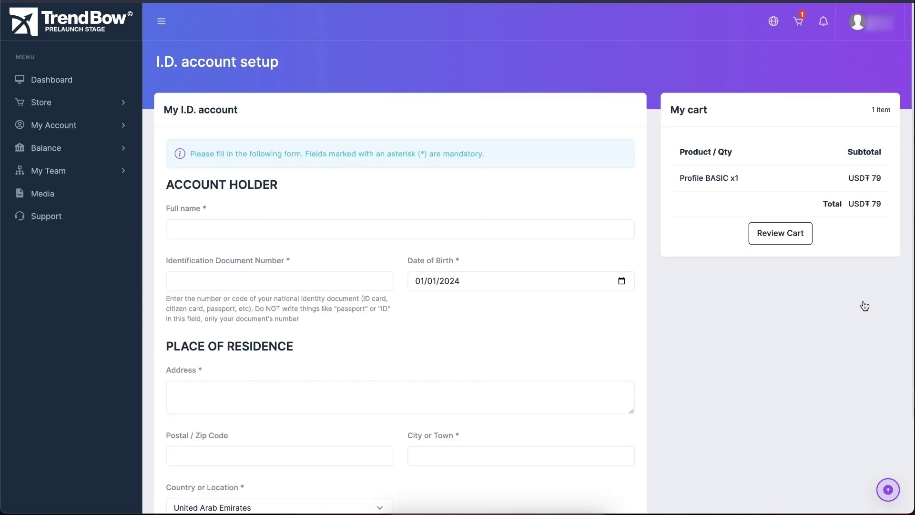
pyautogui.scroll(-2, 644, 327)
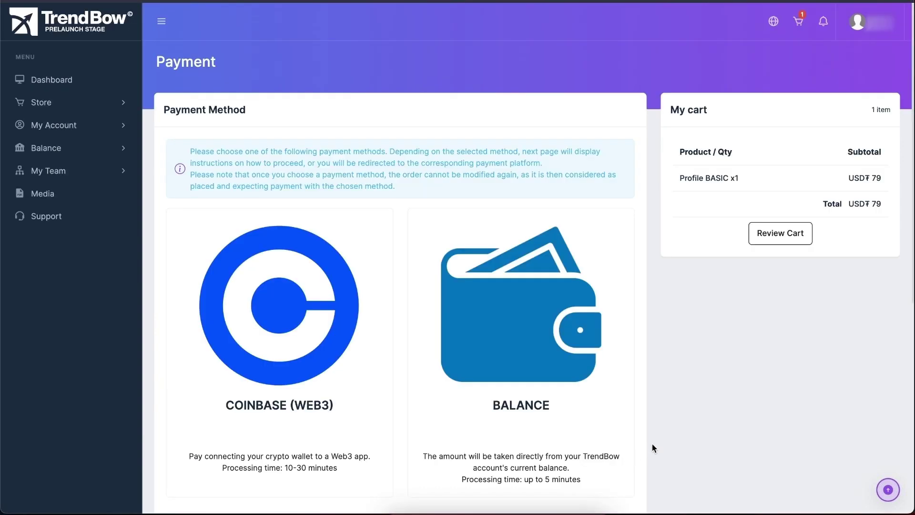
# Review the offered payment methods and choose Coinbase (Web3) for the order.
pyautogui.scroll(-2, 652, 444)
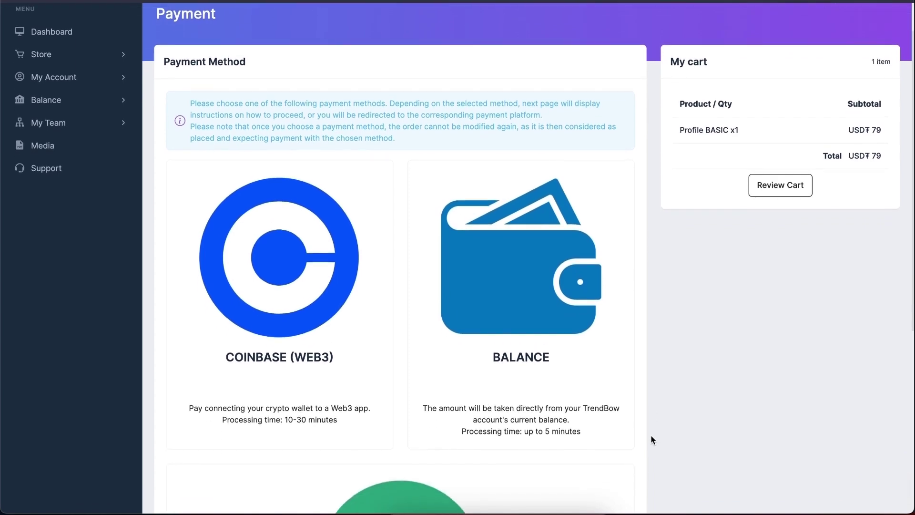
pyautogui.scroll(-1, 653, 440)
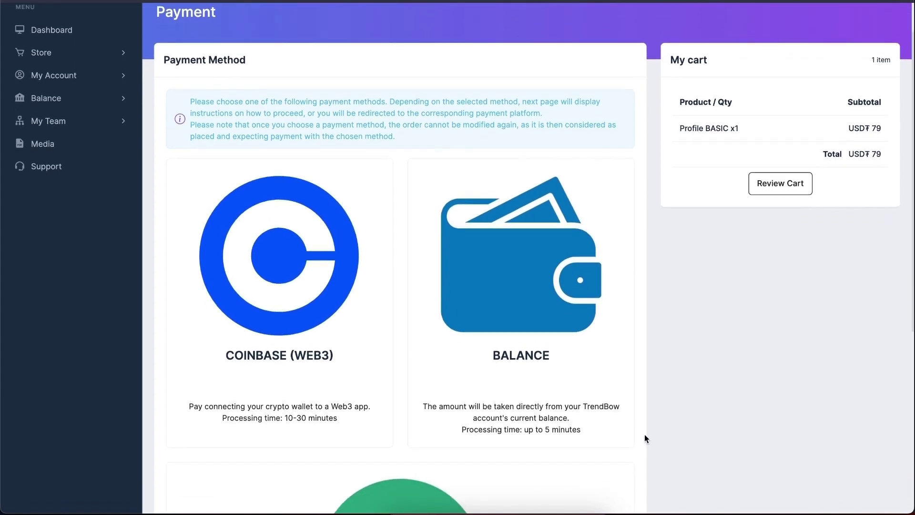
pyautogui.scroll(-5, 645, 436)
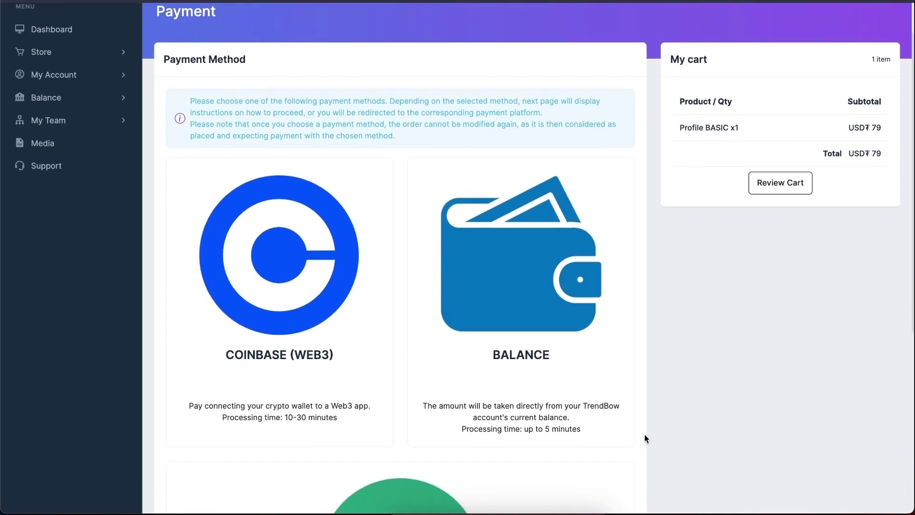
pyautogui.scroll(-1, 643, 432)
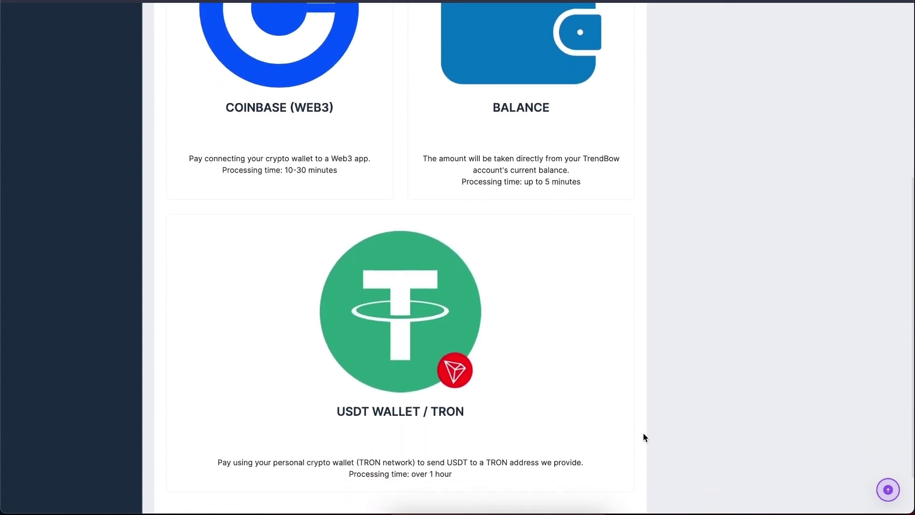
pyautogui.scroll(1, 634, 436)
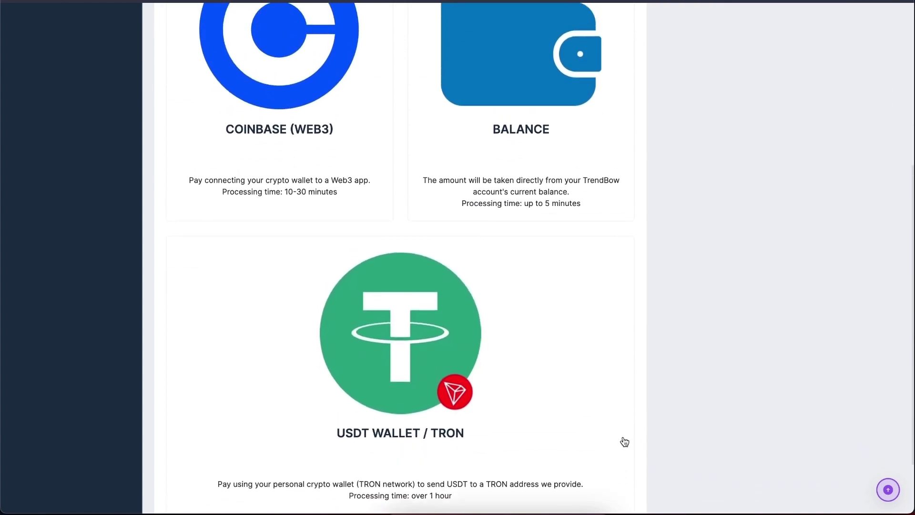
pyautogui.scroll(3, 278, 191)
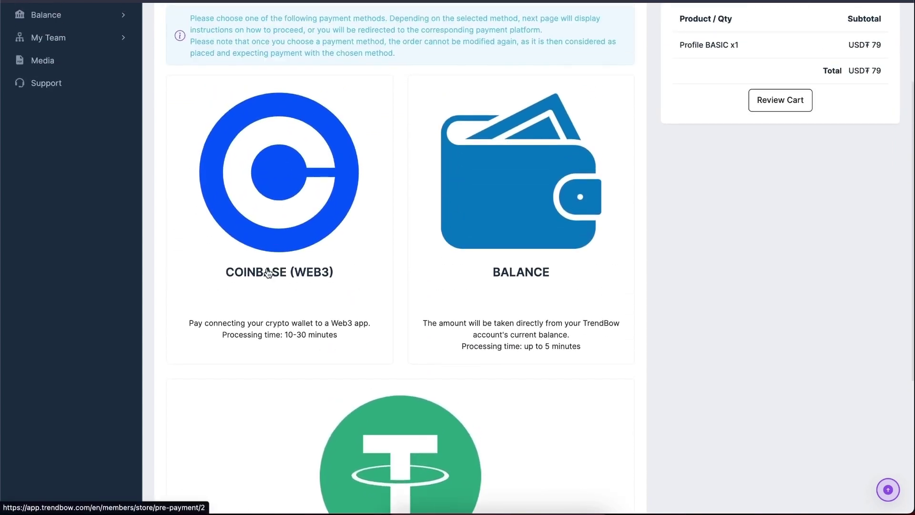
pyautogui.click(287, 285)
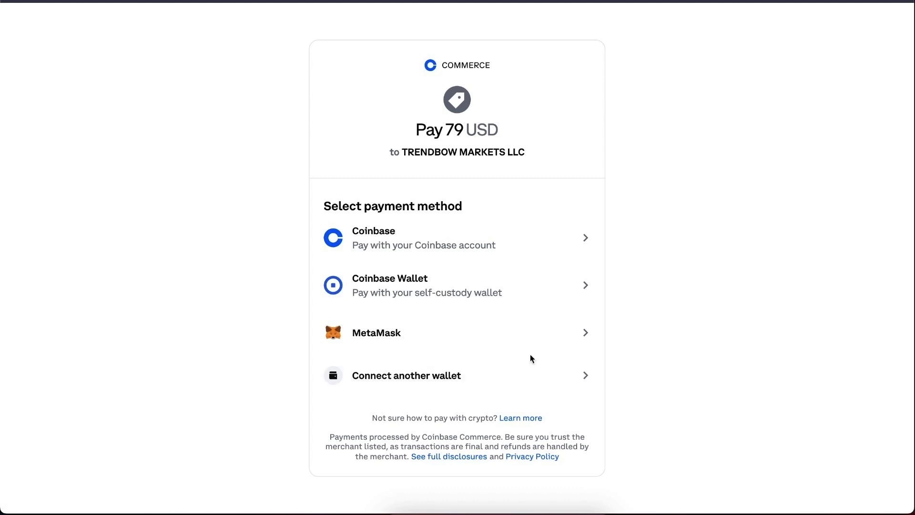
# Choose MetaMask as the wallet for the payment and connect its Account 1 to Coinbase Commerce.
pyautogui.click(439, 340)
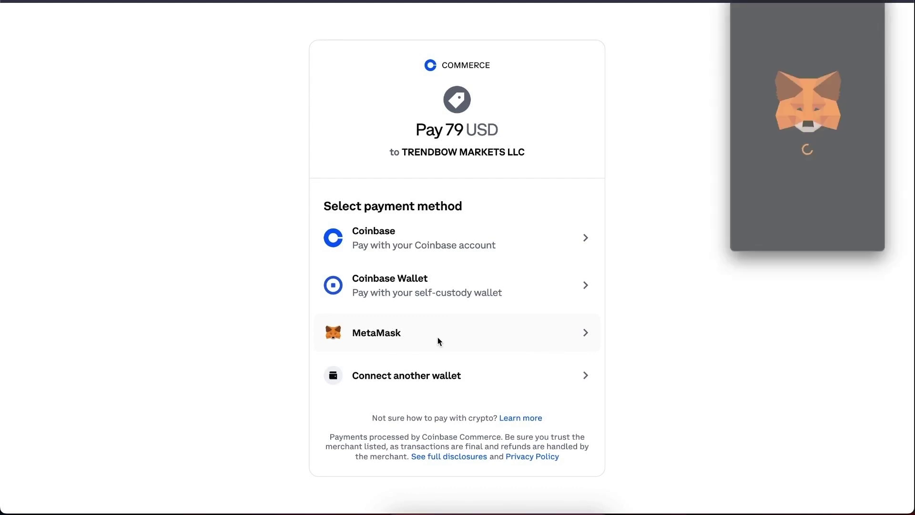
pyautogui.moveTo(814, 5); pyautogui.dragTo(812, 15)
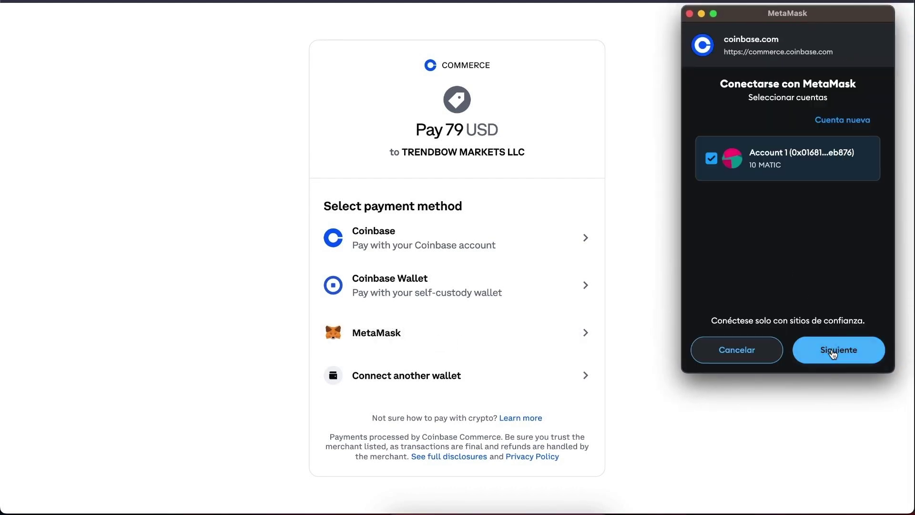
pyautogui.click(834, 354)
pyautogui.click(860, 351)
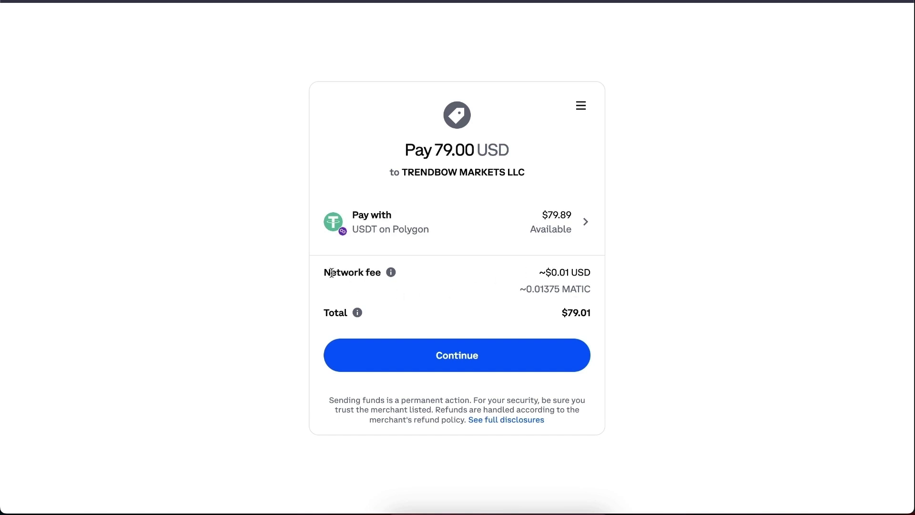
# Check the payment's network fee, the selectable assets and the networks offered for paying.
pyautogui.moveTo(324, 272); pyautogui.dragTo(383, 277)
pyautogui.click(383, 277)
pyautogui.click(584, 229)
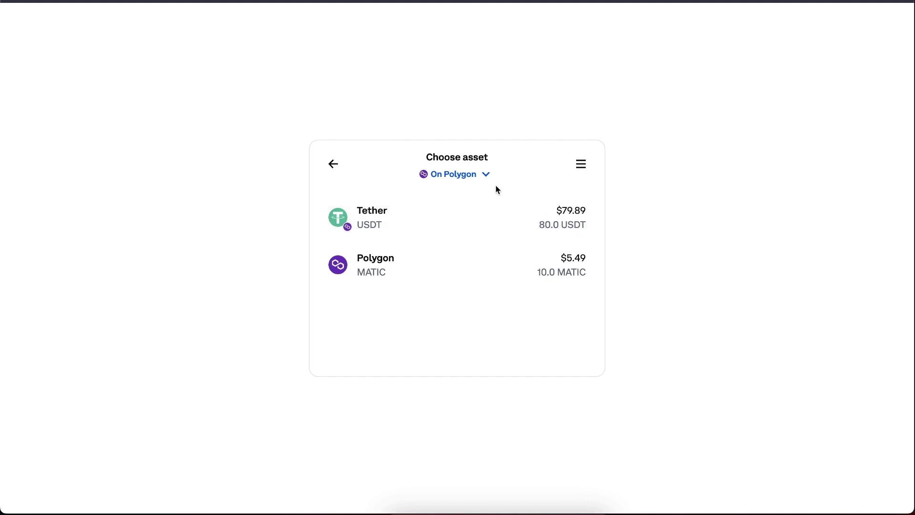
pyautogui.click(479, 176)
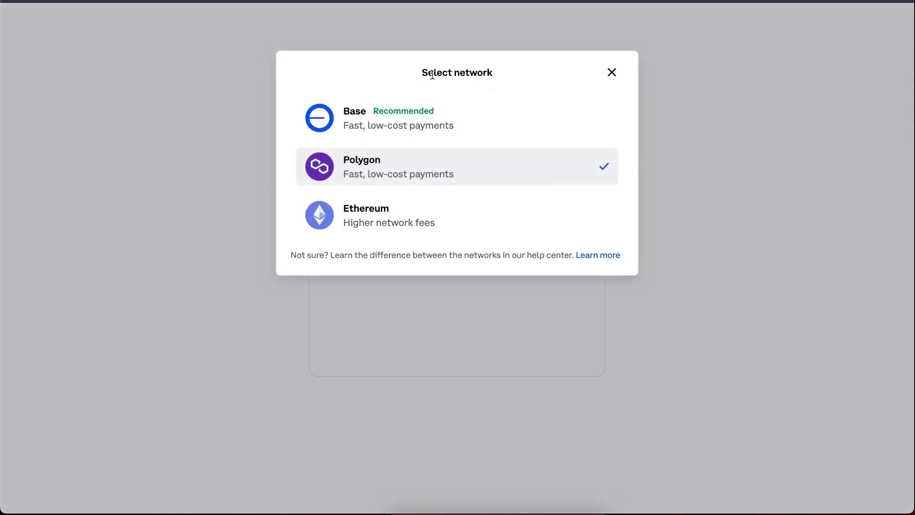
pyautogui.moveTo(421, 73); pyautogui.dragTo(496, 74)
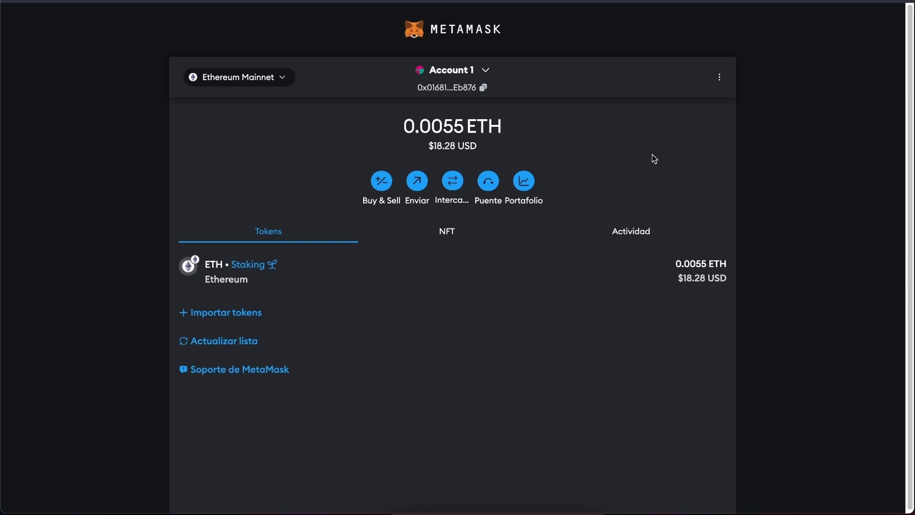
# Switch to the MetaMask wallet and set its network to Polygon Mainnet.
pyautogui.click(252, 85)
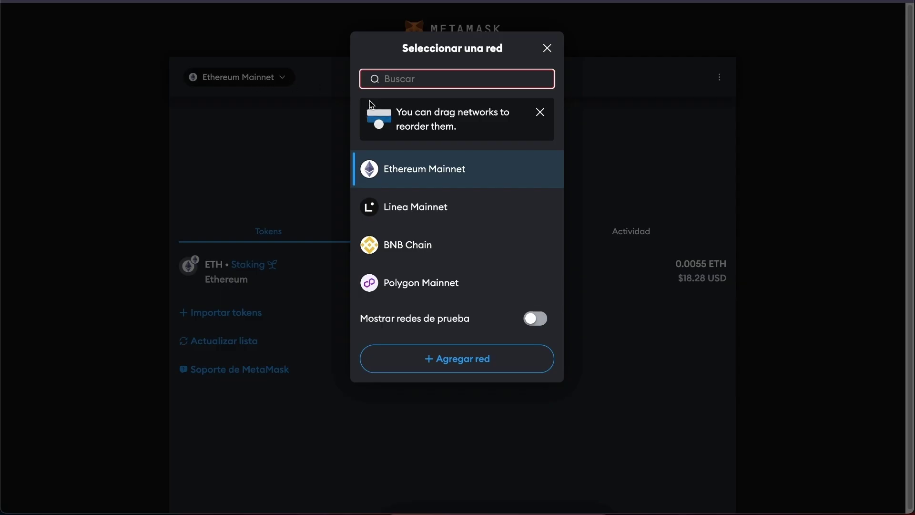
pyautogui.click(430, 359)
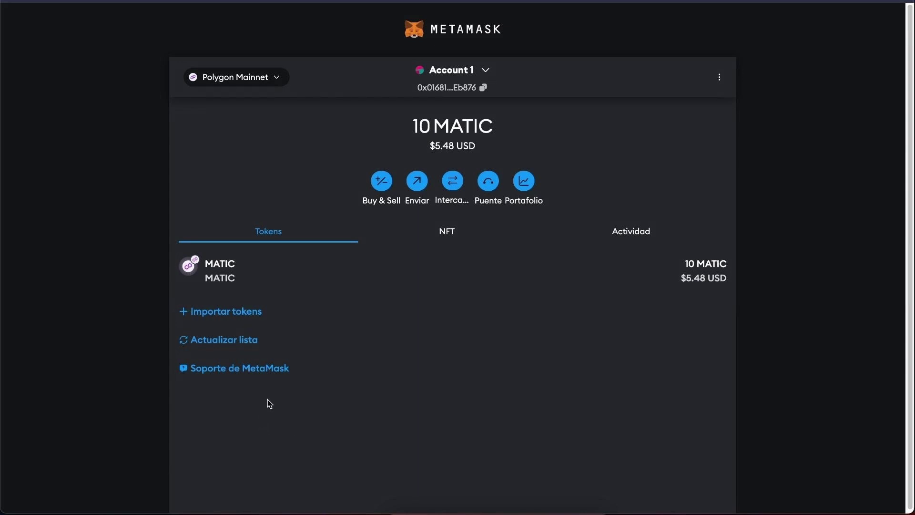
# Import USDT as a custom token in MetaMask, using the Tether USD contract address copied from Polygonscan.
pyautogui.click(241, 317)
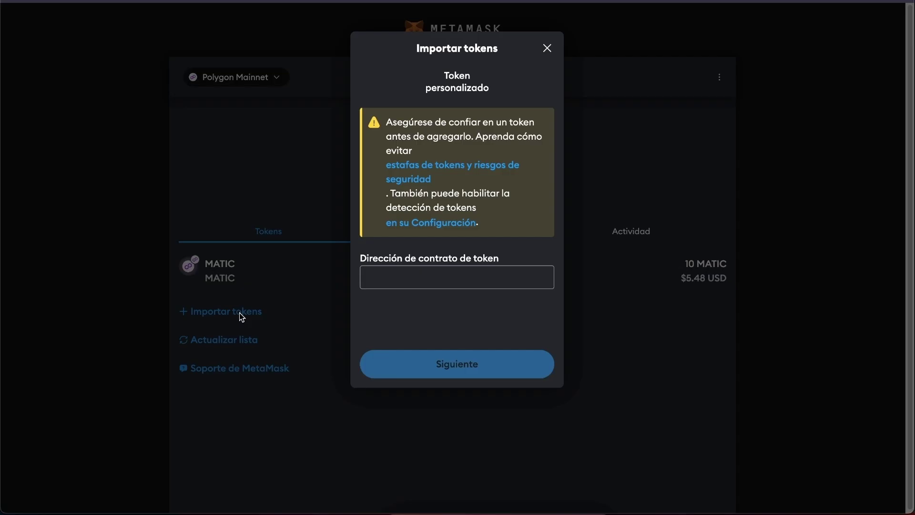
pyautogui.click(395, 277)
pyautogui.click(770, 1)
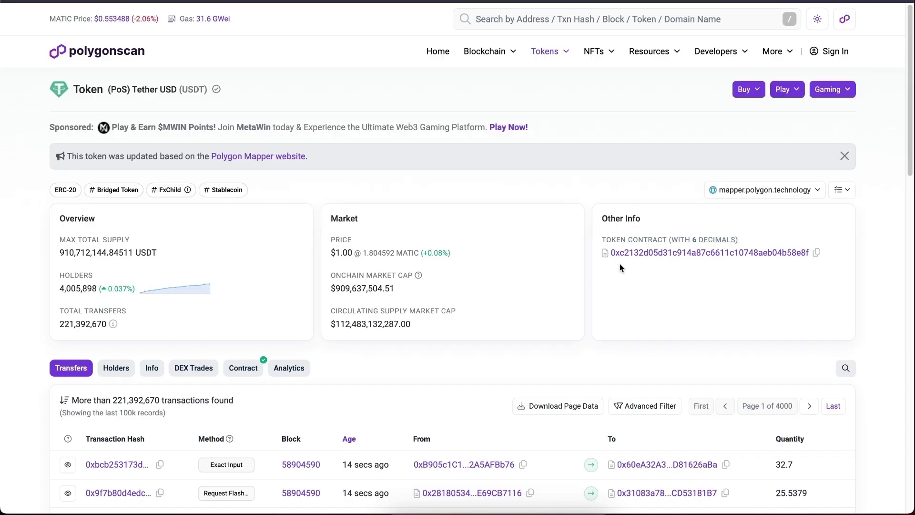
pyautogui.click(818, 253)
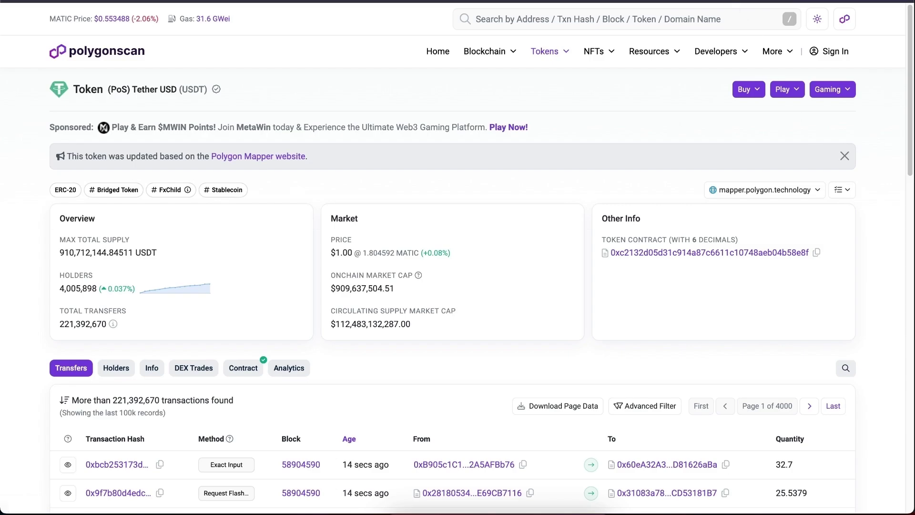
pyautogui.hotkey('ctrl', 'Tab')
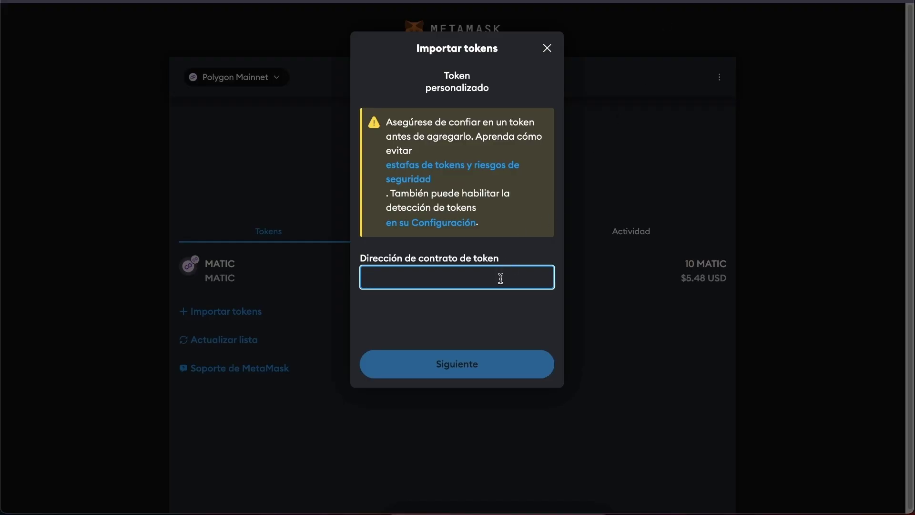
pyautogui.hotkey('ctrl', 'v')
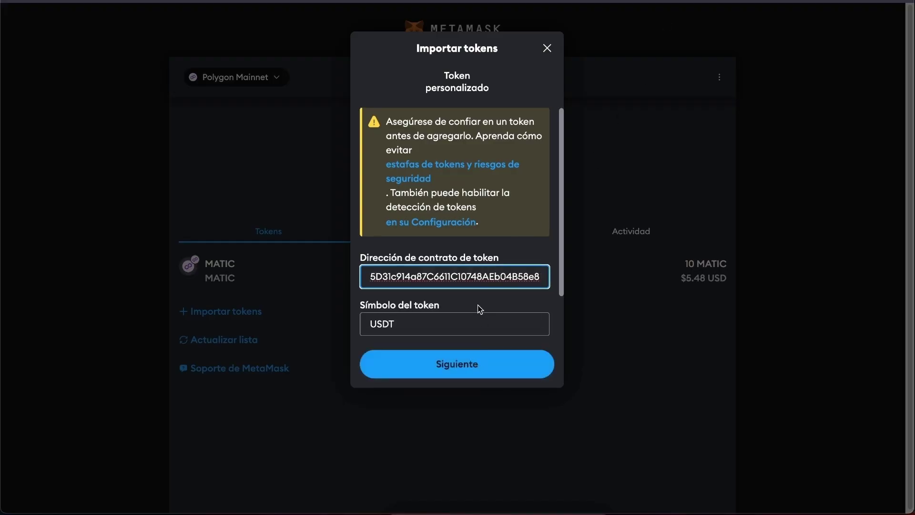
pyautogui.scroll(-2, 479, 308)
pyautogui.click(448, 368)
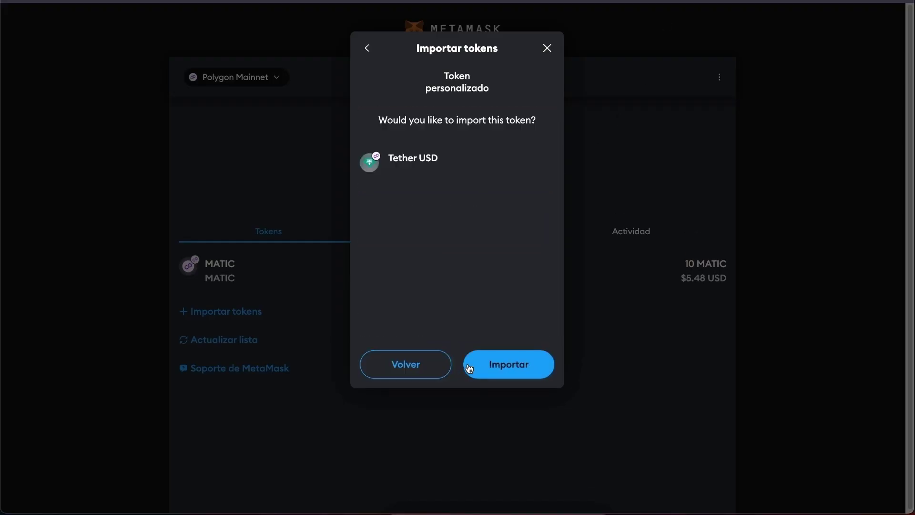
pyautogui.click(517, 372)
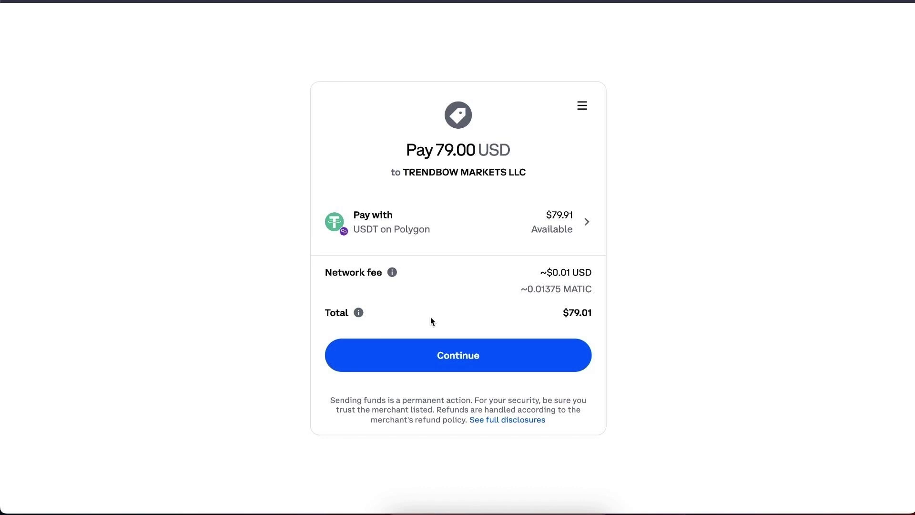
# On the Coinbase Commerce payment page, choose Tether (USDT) on Polygon as the asset to pay with.
pyautogui.click(570, 229)
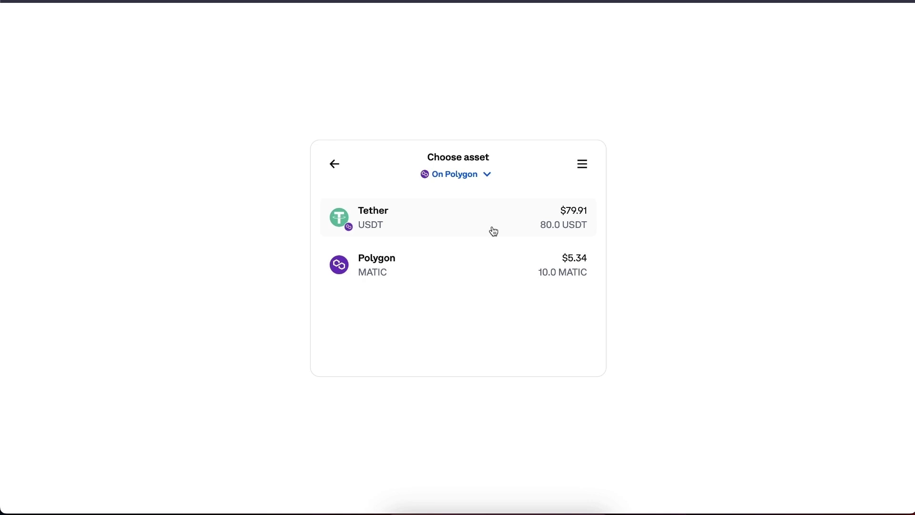
pyautogui.click(495, 267)
pyautogui.click(494, 199)
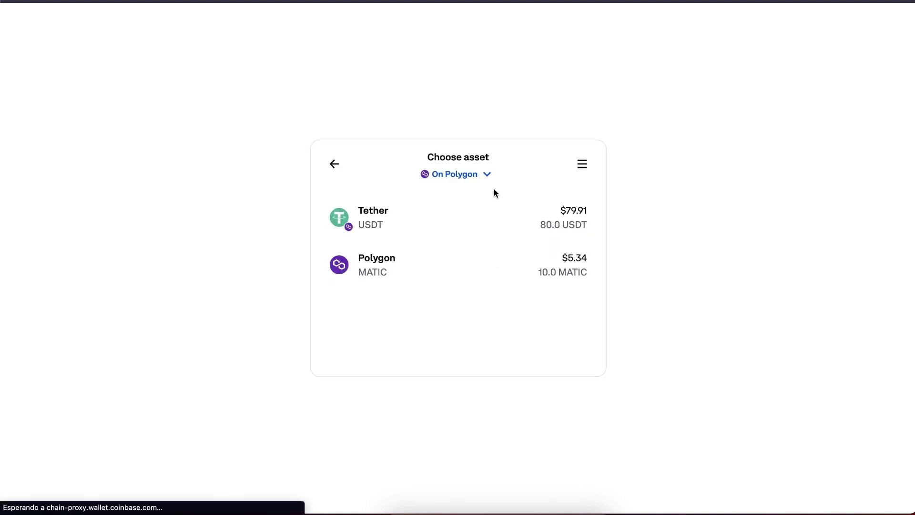
pyautogui.click(480, 219)
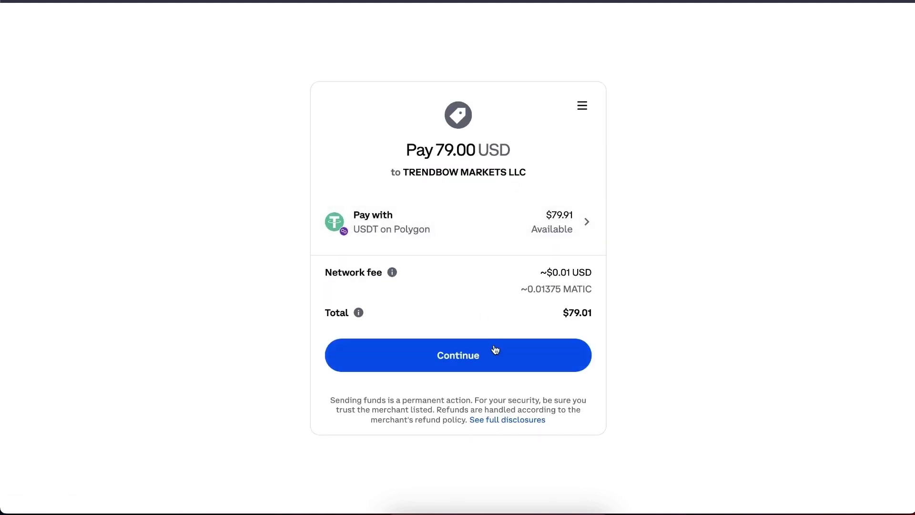
# Continue with the 79.00 USD payment and approve the requested USDT spending limit for Coinbase Commerce in MetaMask.
pyautogui.click(461, 362)
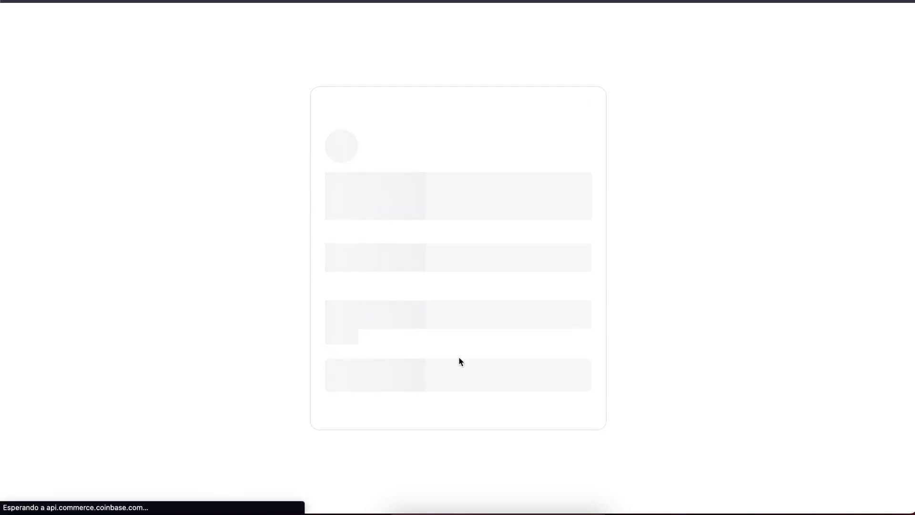
pyautogui.click(460, 343)
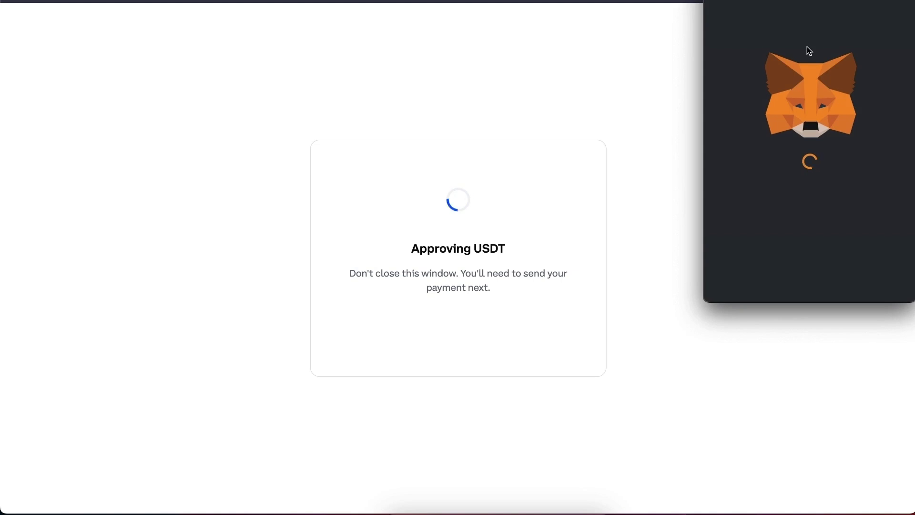
pyautogui.scroll(-3, 806, 184)
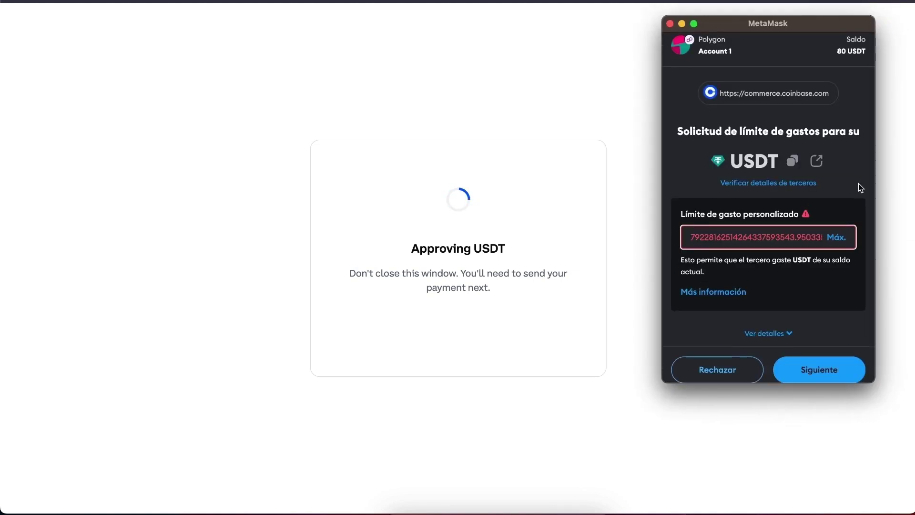
pyautogui.click(813, 364)
pyautogui.click(818, 364)
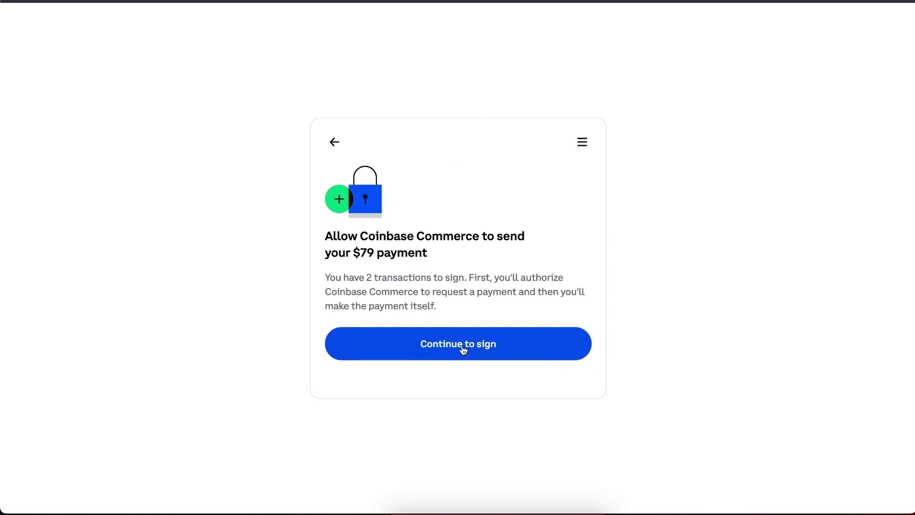
# Sign the Tether USD transfer permission for Coinbase Commerce in MetaMask and confirm the payment transaction on Polygon Mainnet.
pyautogui.click(461, 349)
pyautogui.scroll(-2, 799, 292)
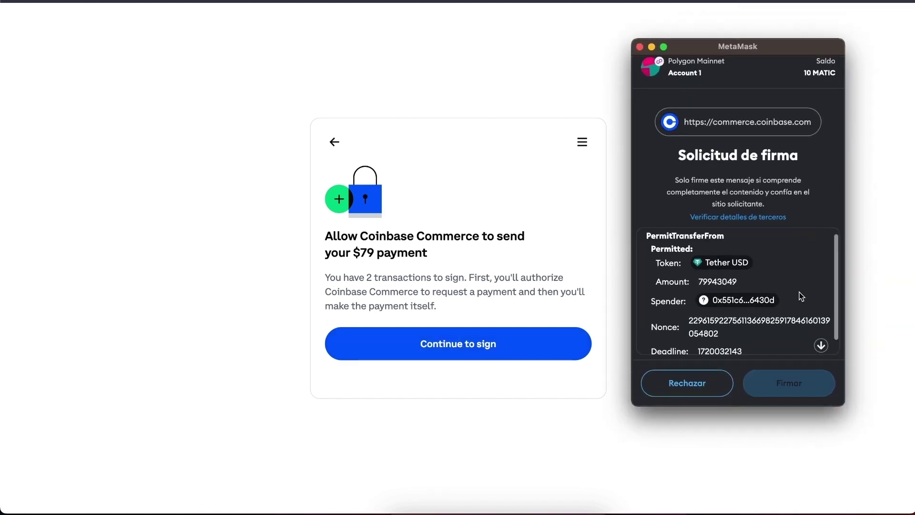
pyautogui.click(795, 389)
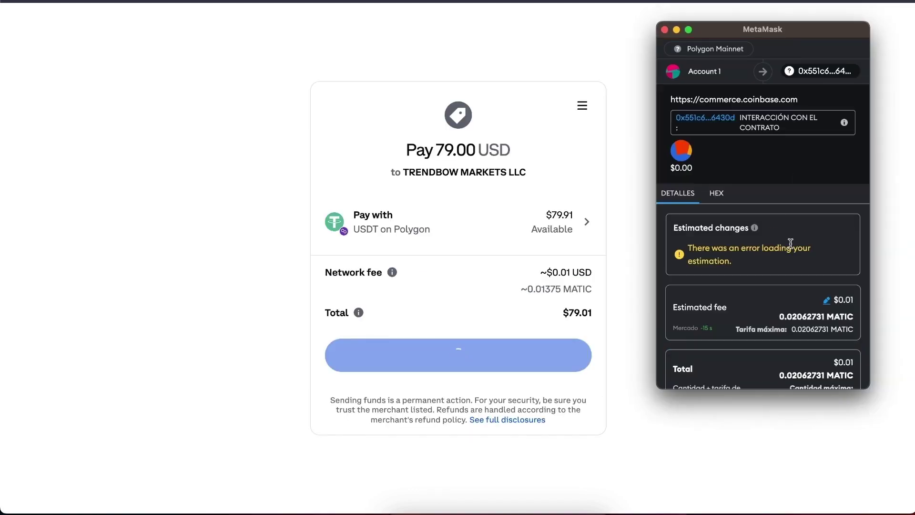
pyautogui.scroll(-3, 810, 286)
pyautogui.click(838, 367)
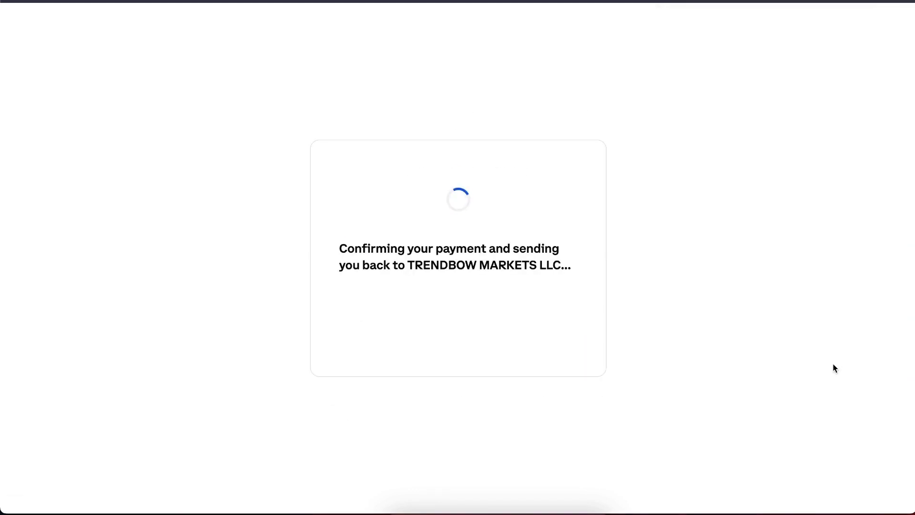